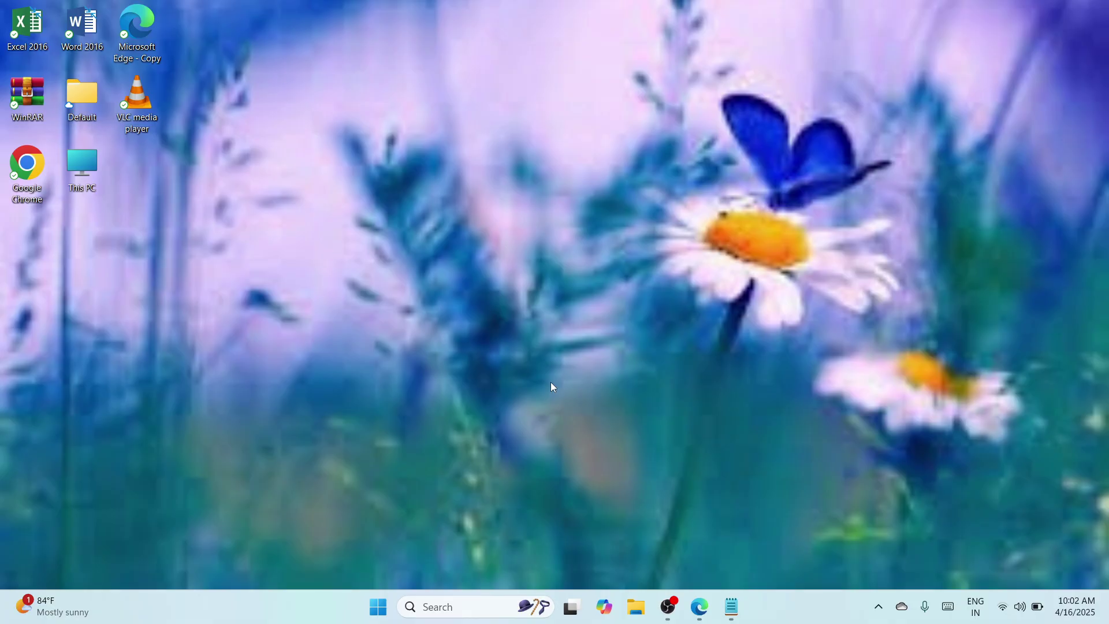
Step: Create a new desktop shortcut with the item location %SystemRoot%\explorer.exe shell:RecycleBinFolder, copied from the Batch236.txt notes
{"action": "right_click", "coordinate": [543, 225]}
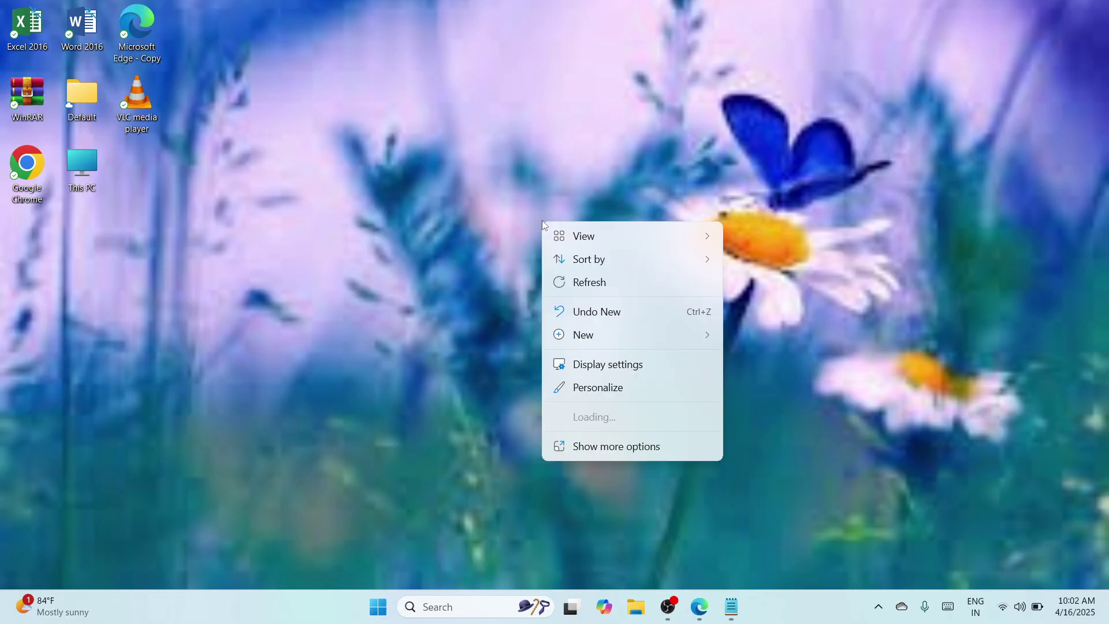
{"action": "left_click", "coordinate": [591, 335]}
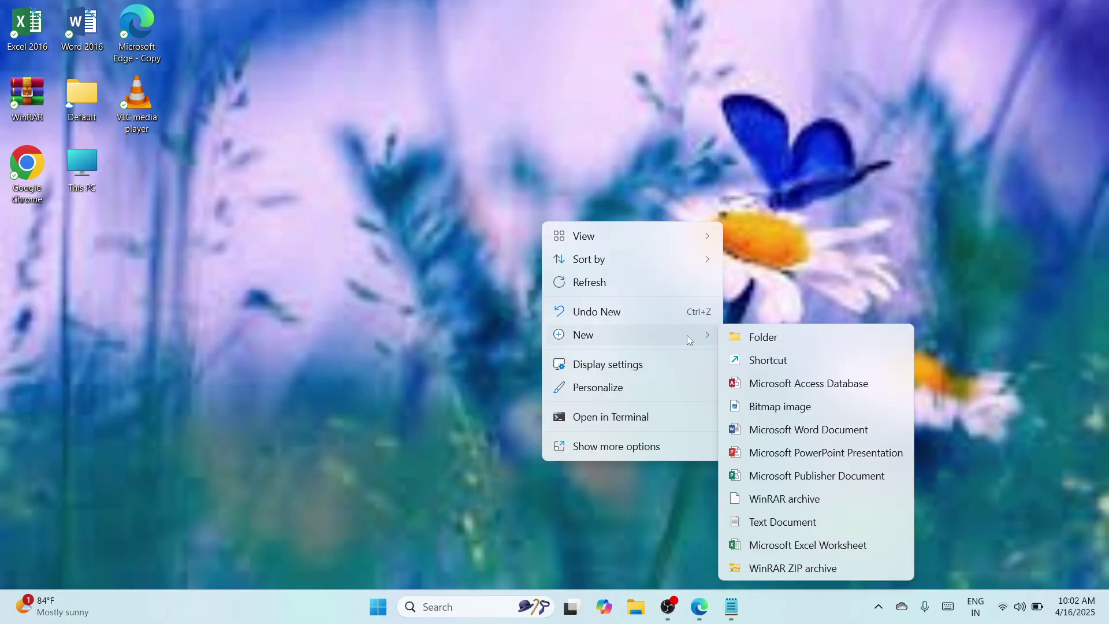
{"action": "left_click", "coordinate": [789, 358]}
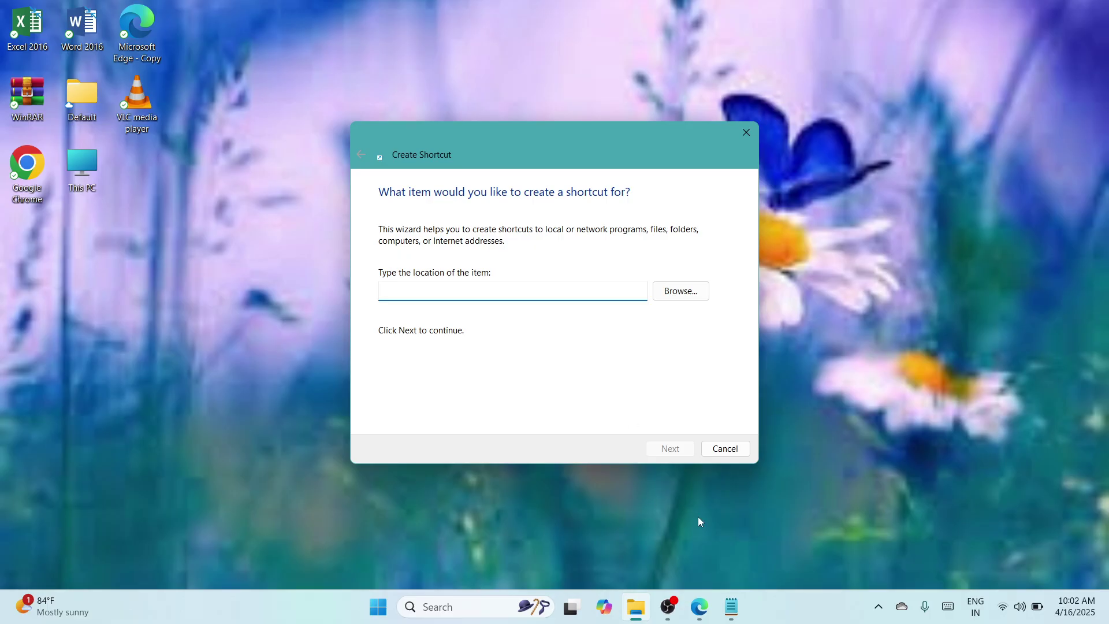
{"action": "left_click", "coordinate": [731, 607]}
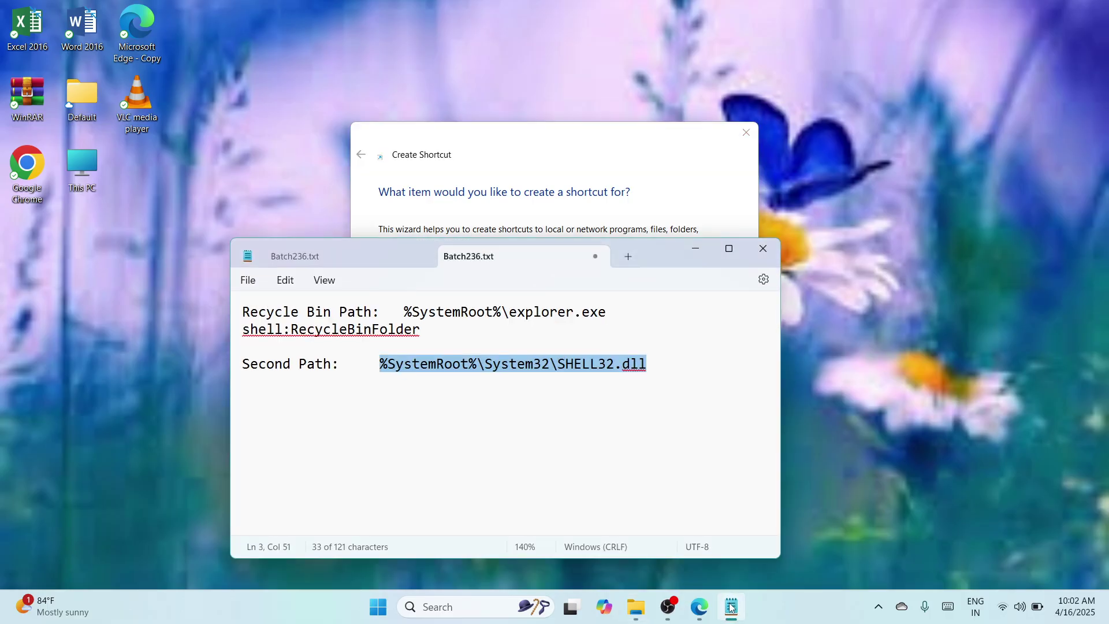
{"action": "left_click", "coordinate": [541, 396]}
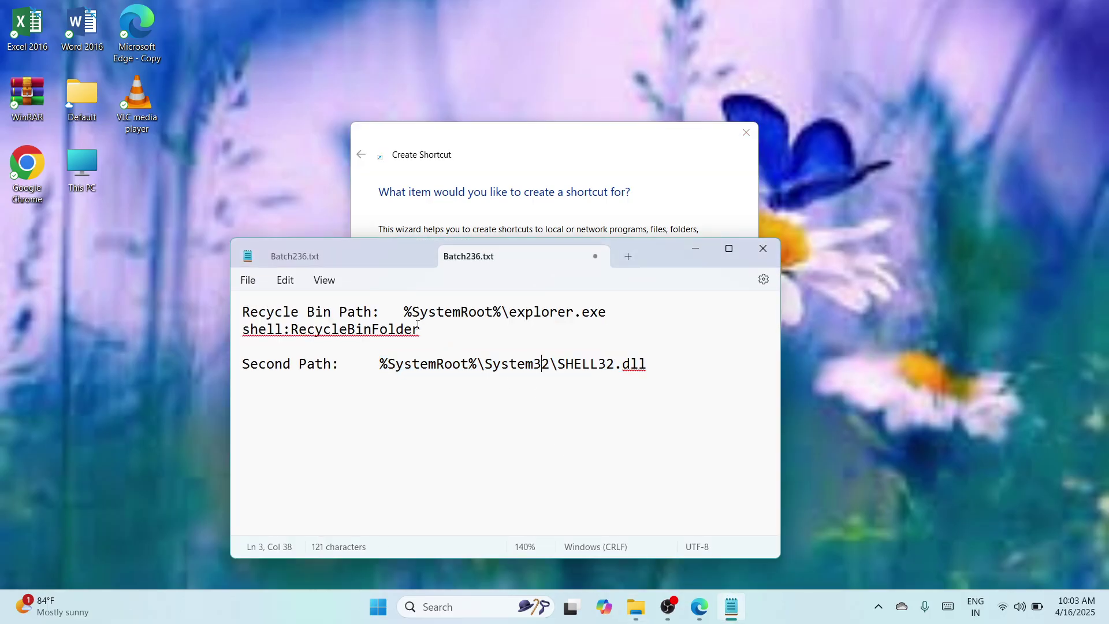
{"action": "left_click_drag", "start_coordinate": [404, 312], "coordinate": [452, 340]}
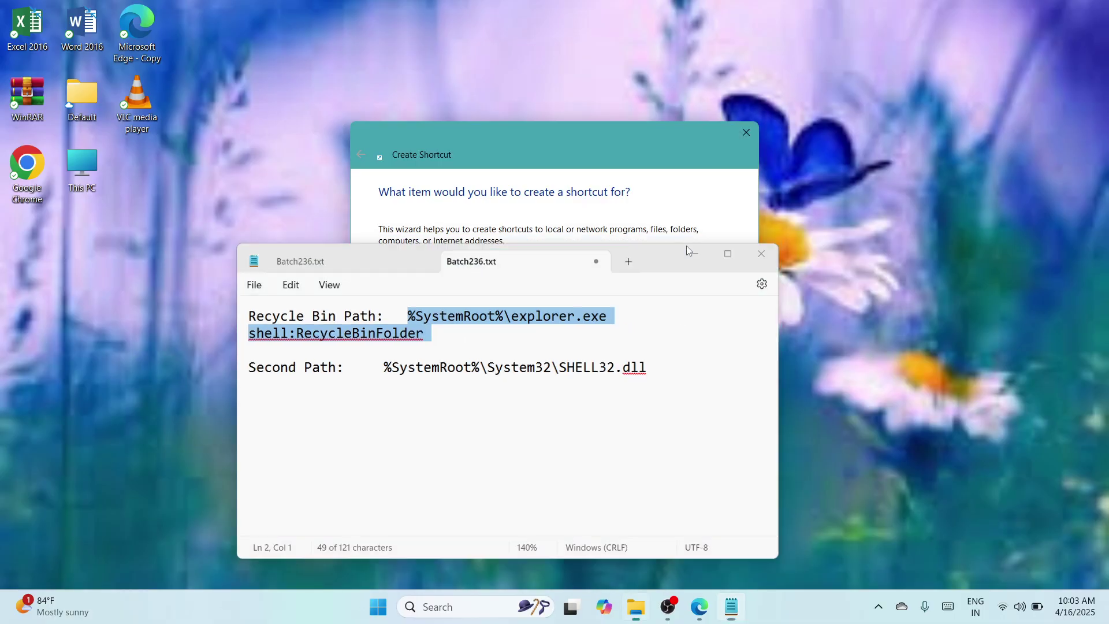
{"action": "left_click", "coordinate": [689, 248]}
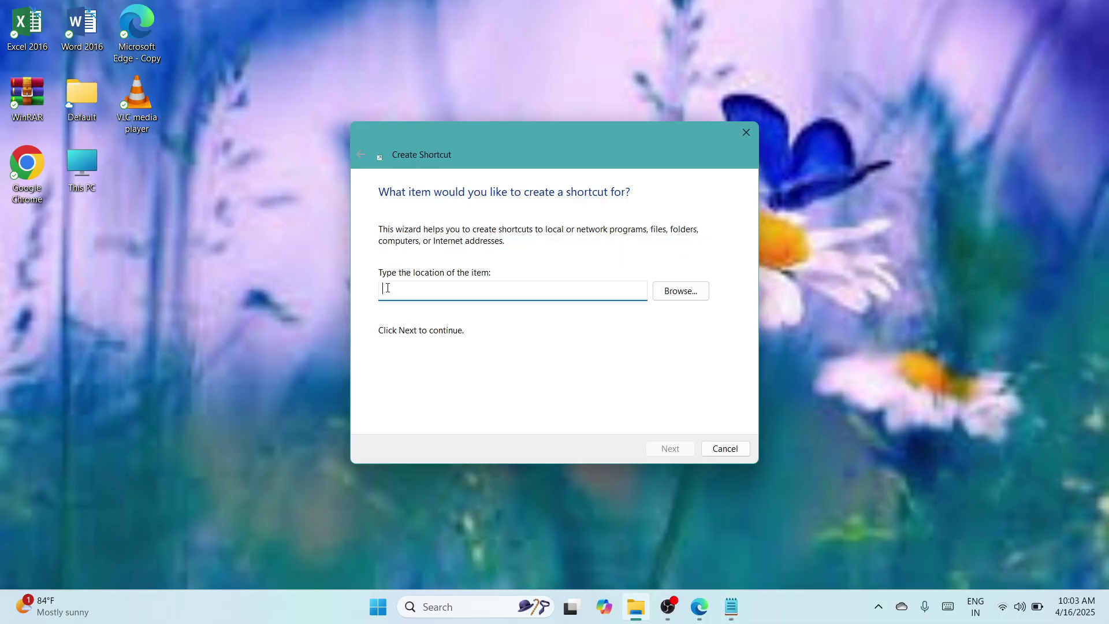
{"action": "type", "text": "%SystemRoot%\\explorer.exe shell:RecycleBinFolder"}
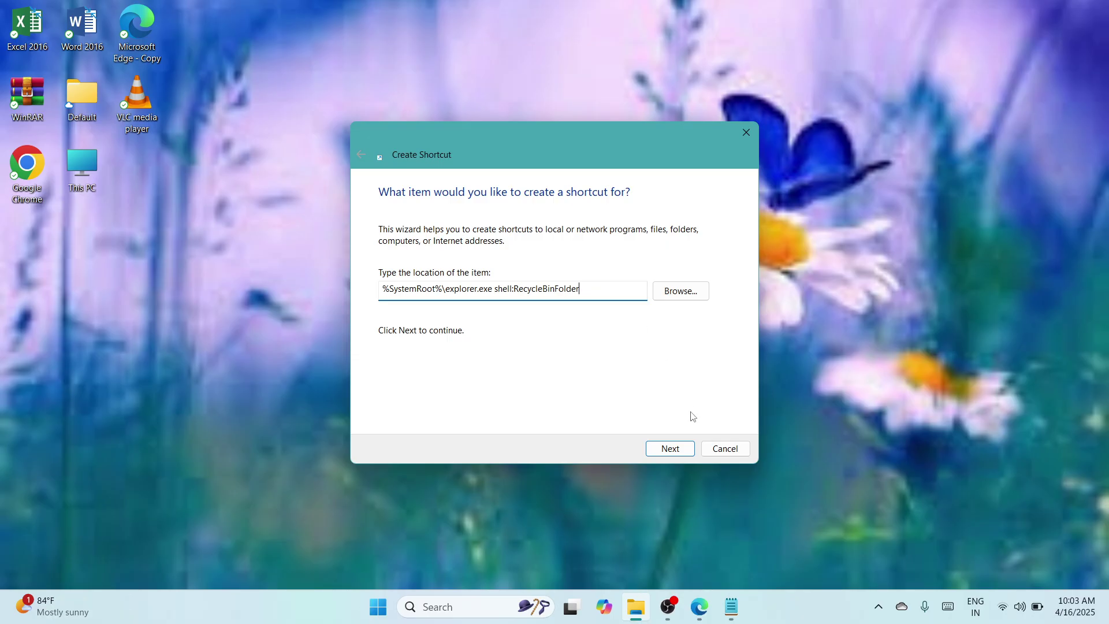
{"action": "left_click", "coordinate": [677, 450]}
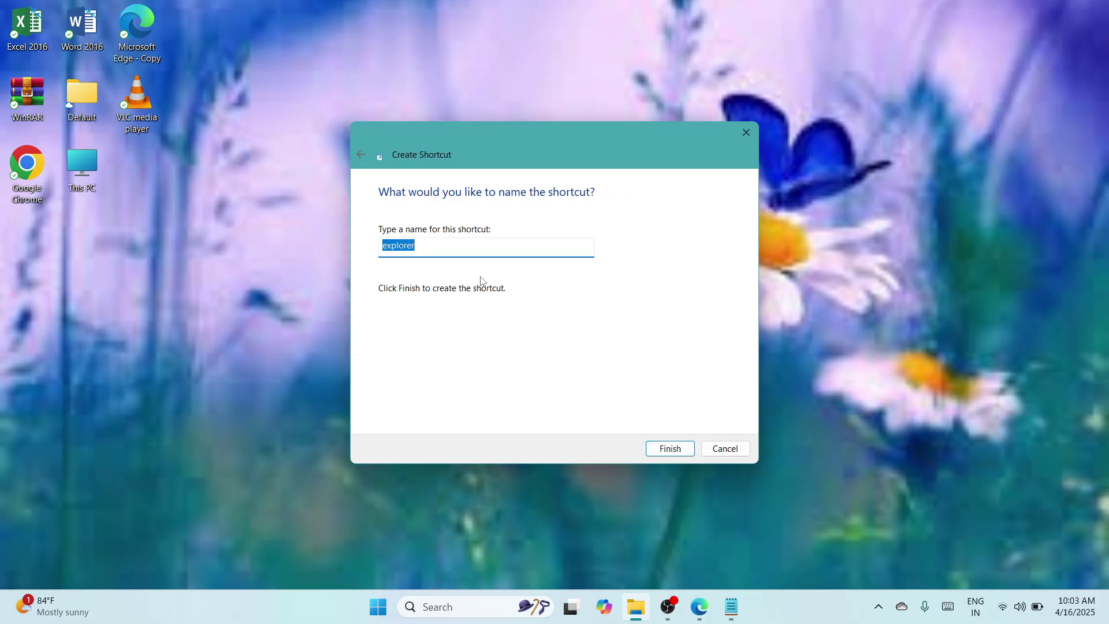
Step: Name the new shortcut Recycle Bin and finish creating it
{"action": "key", "text": "BackSpace"}
{"action": "type", "text": "Recycle Bin"}
{"action": "left_click", "coordinate": [665, 449]}
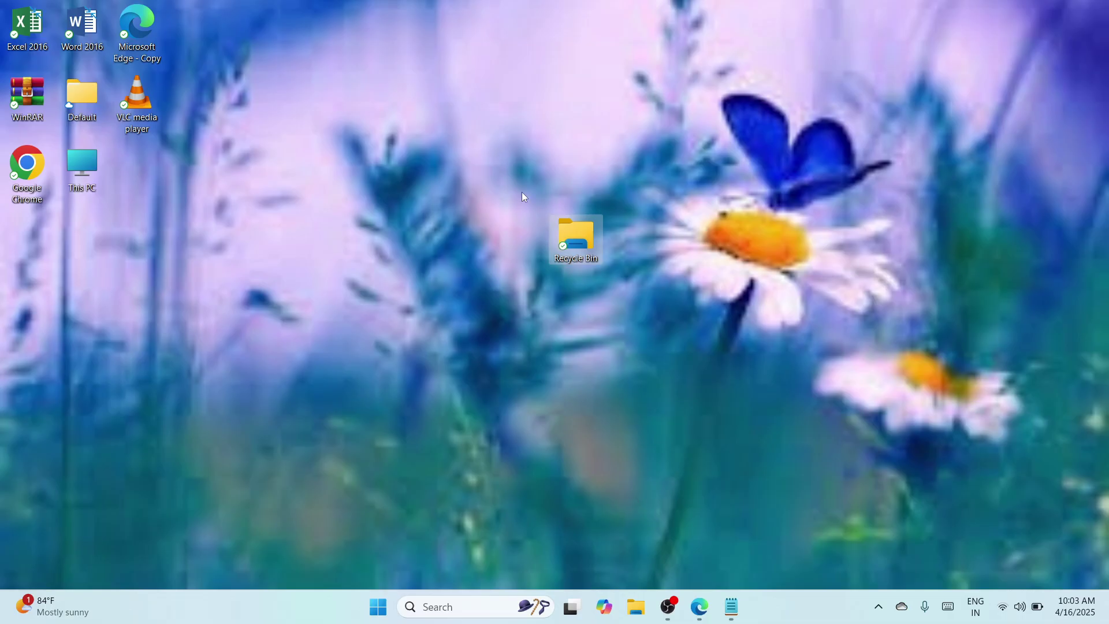
Step: In the Recycle Bin shortcut's properties, load the icon choices from %SystemRoot%\System32\SHELL32.dll, copied from the second path in the notes
{"action": "right_click", "coordinate": [572, 241]}
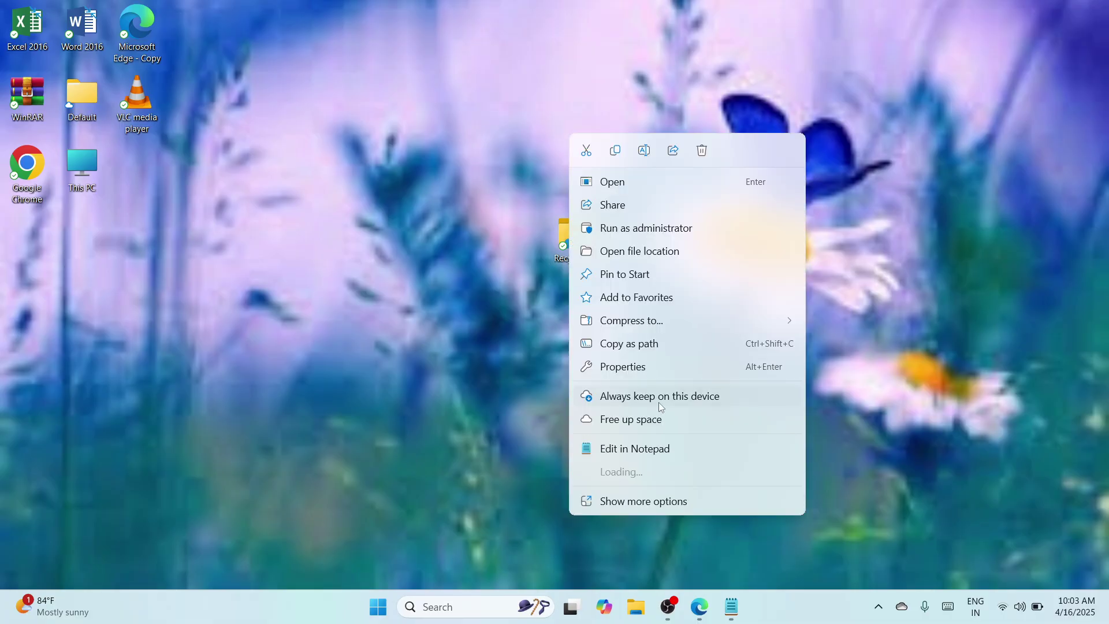
{"action": "left_click", "coordinate": [640, 366]}
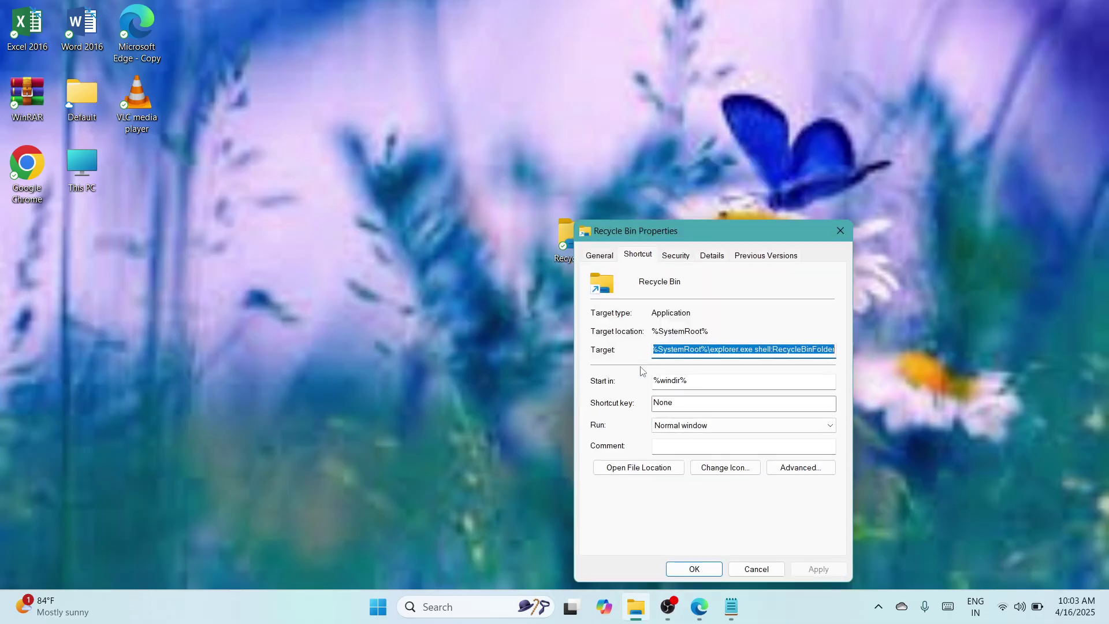
{"action": "left_click_drag", "start_coordinate": [701, 241], "coordinate": [578, 165]}
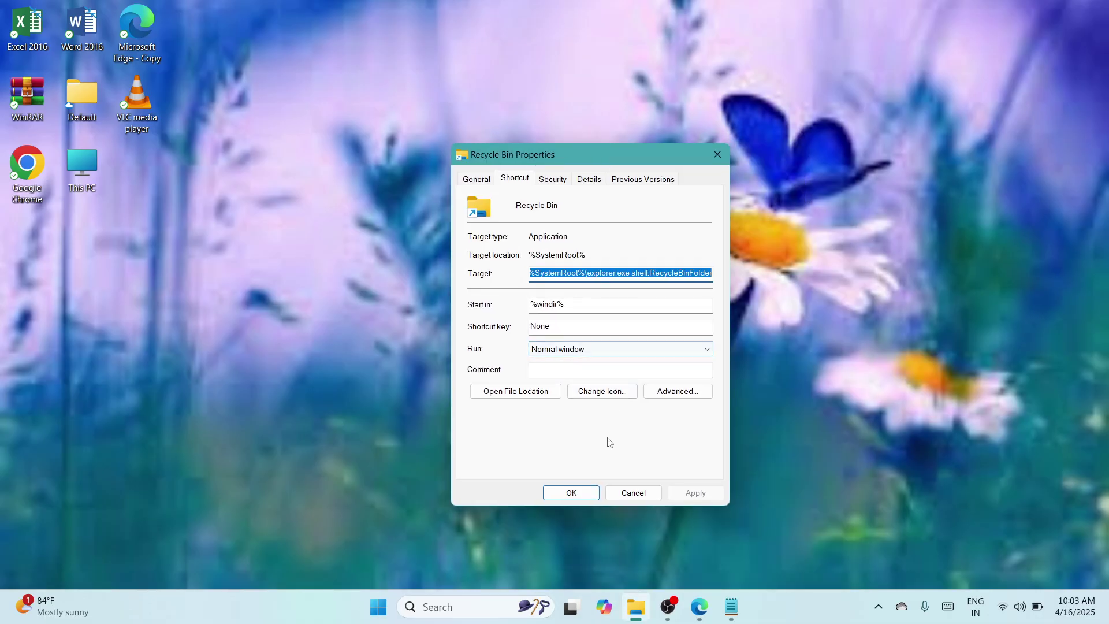
{"action": "left_click", "coordinate": [595, 392]}
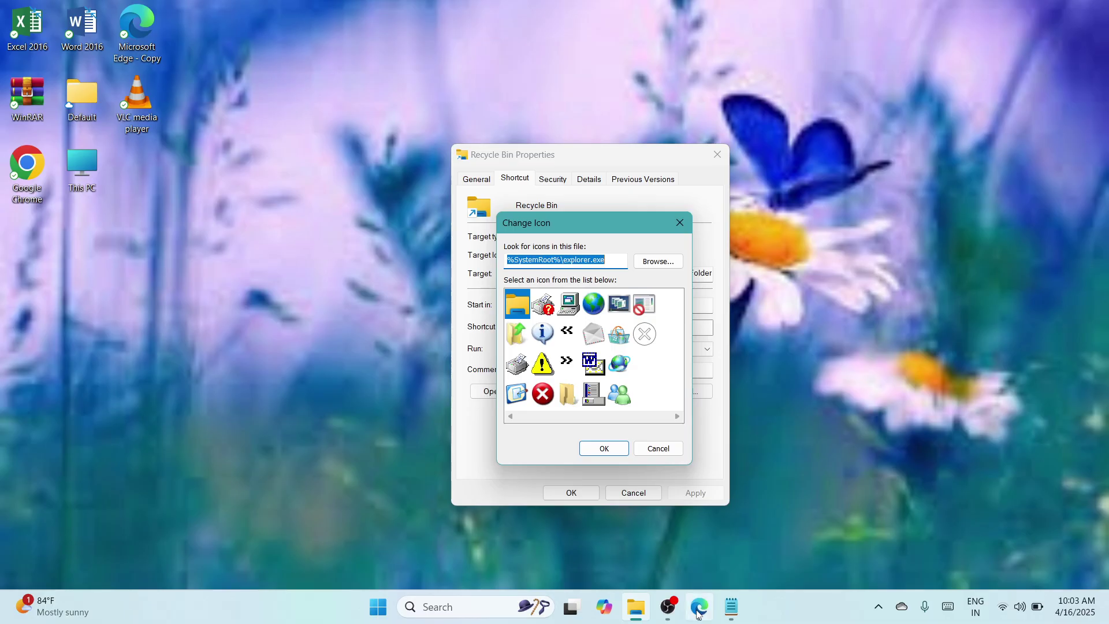
{"action": "mouse_move", "coordinate": [699, 614]}
{"action": "left_click", "coordinate": [731, 606]}
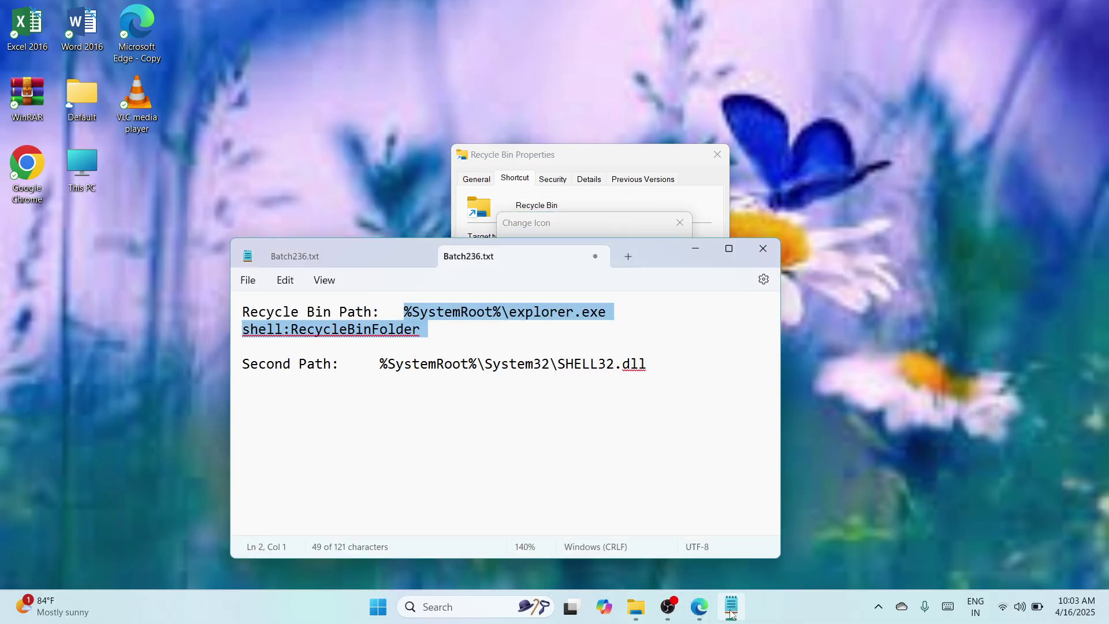
{"action": "left_click_drag", "start_coordinate": [379, 366], "coordinate": [651, 361]}
{"action": "key", "text": "ctrl+c"}
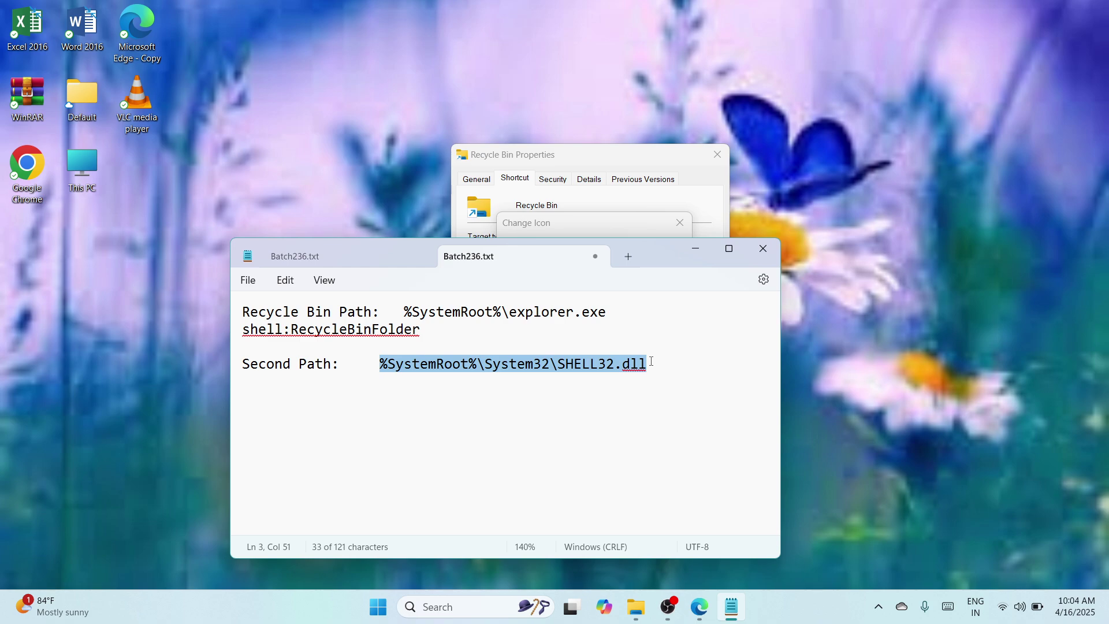
{"action": "left_click", "coordinate": [697, 248]}
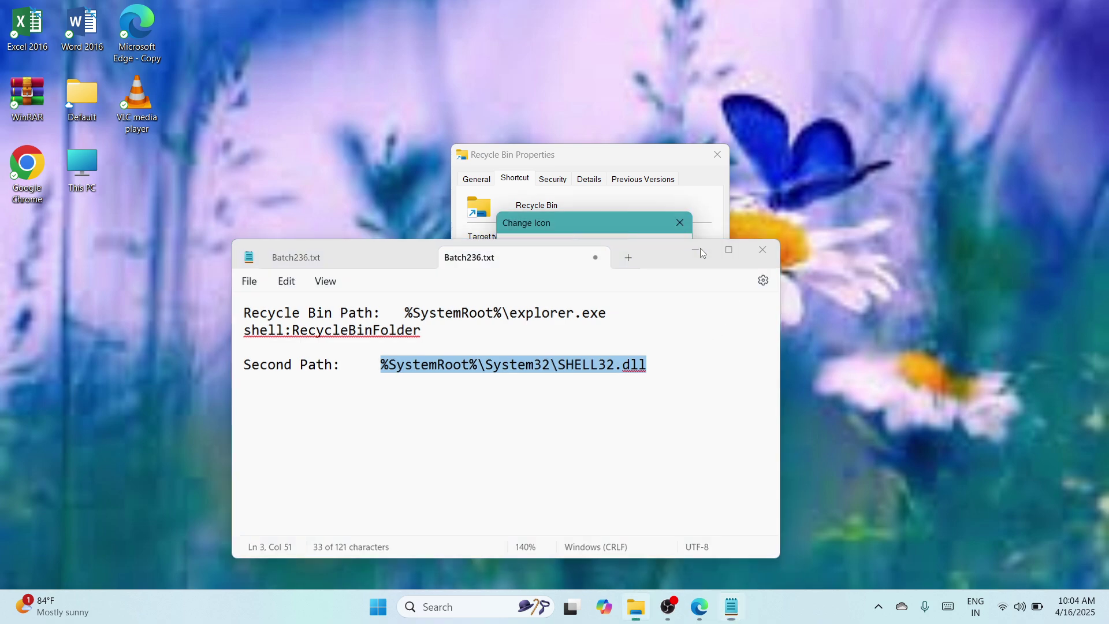
{"action": "key", "text": "BackSpace"}
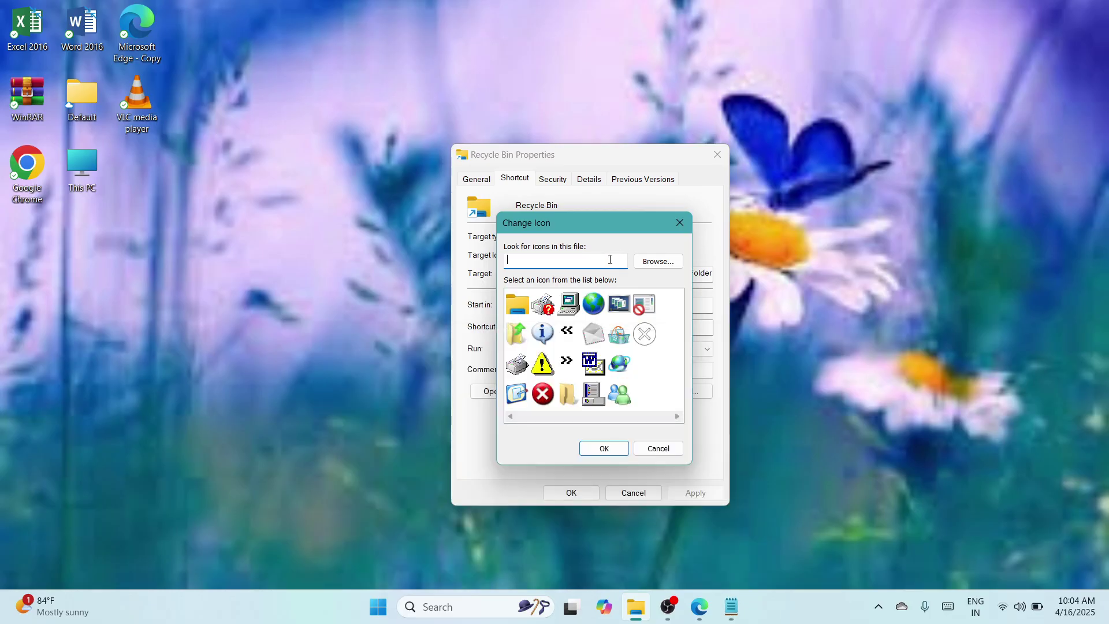
{"action": "key", "text": "ctrl+v"}
{"action": "left_click", "coordinate": [615, 448]}
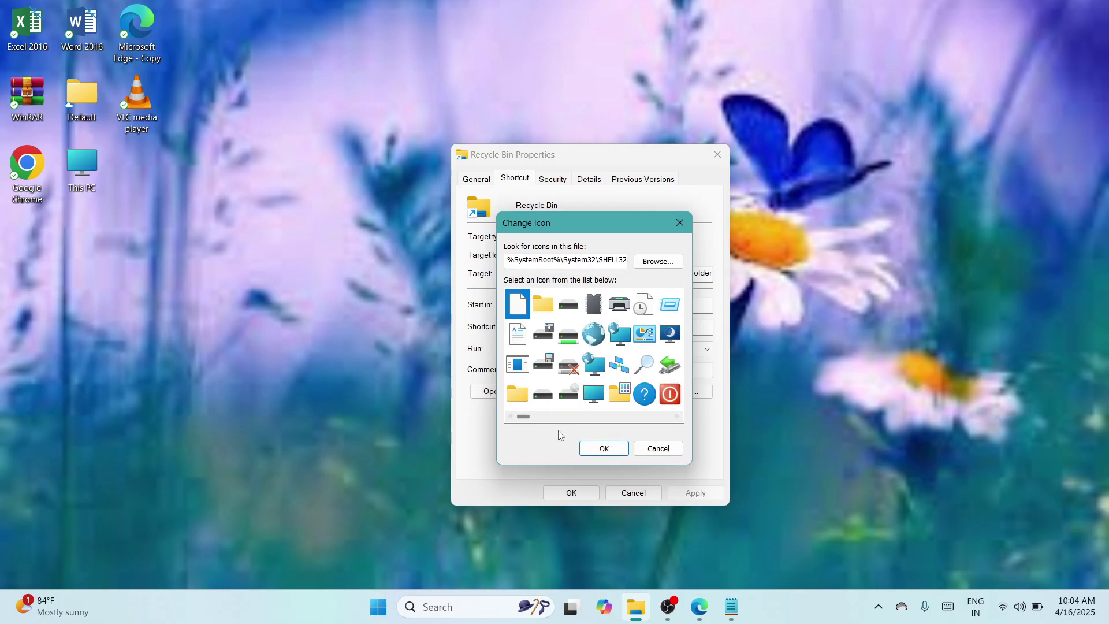
Step: Assign the filled recycle bin icon from the list to the shortcut, then apply and close its properties
{"action": "left_click_drag", "start_coordinate": [523, 416], "coordinate": [548, 424]}
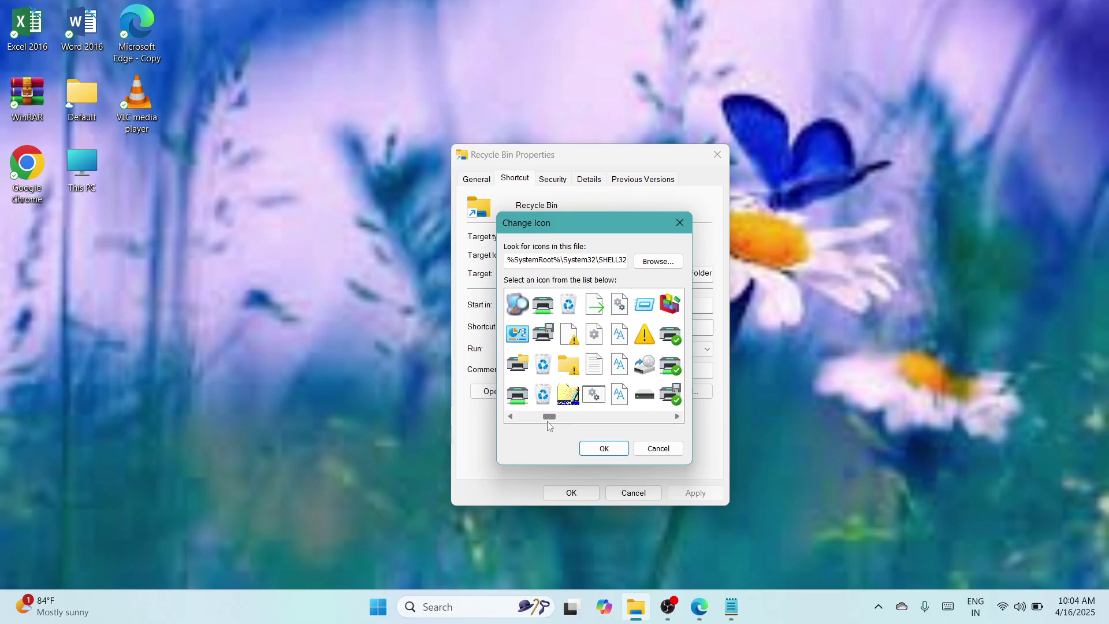
{"action": "left_click", "coordinate": [546, 397]}
{"action": "left_click", "coordinate": [606, 449]}
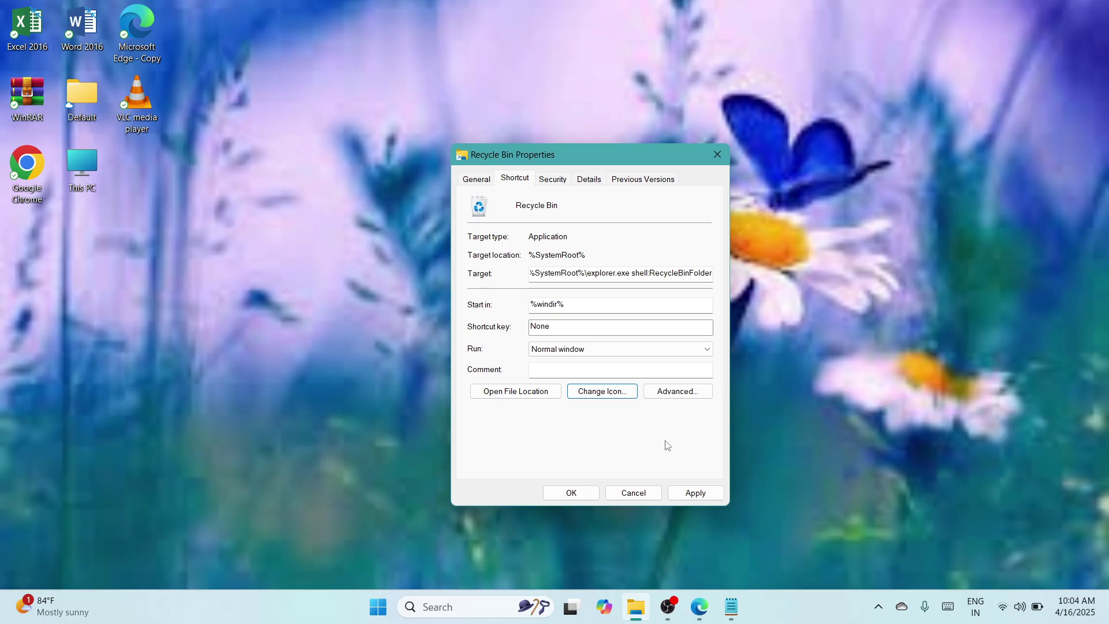
{"action": "left_click", "coordinate": [705, 494]}
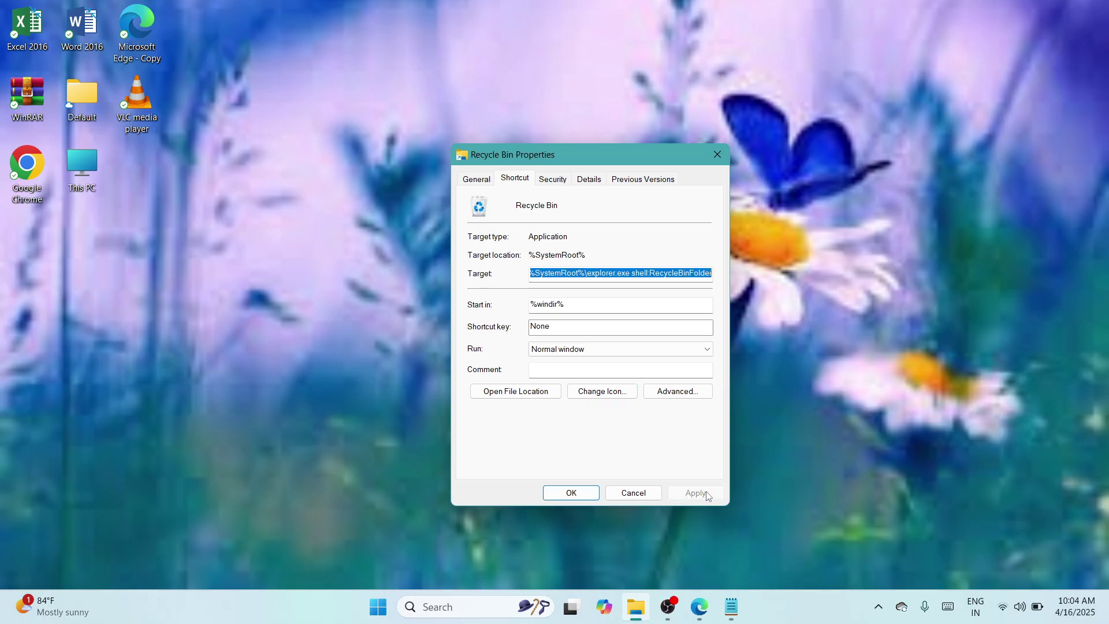
{"action": "left_click", "coordinate": [581, 495]}
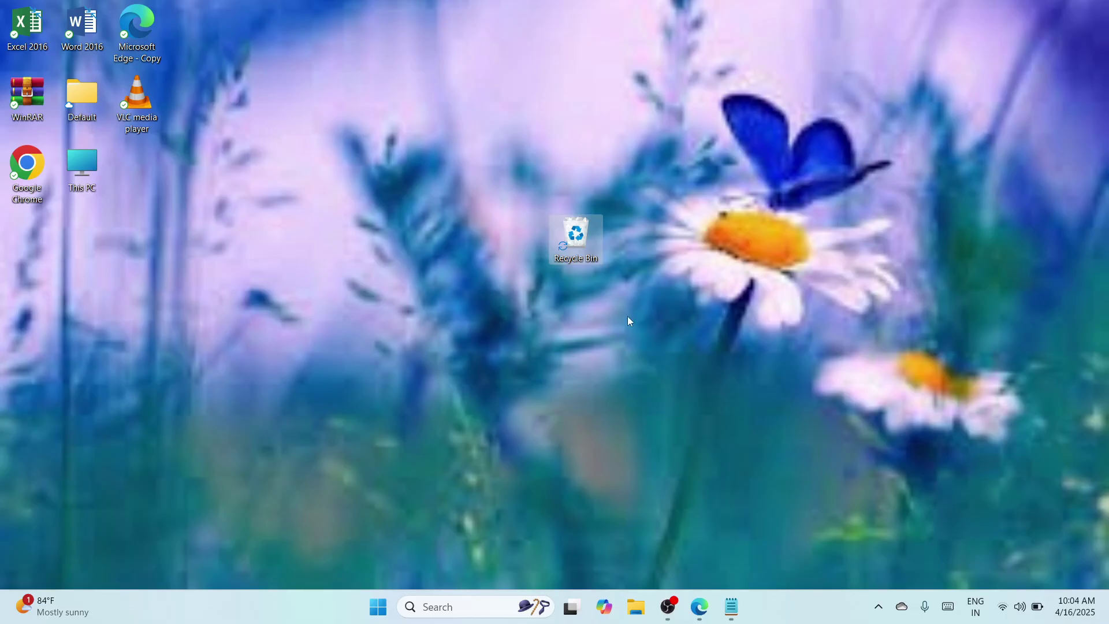
Step: Move the Recycle Bin shortcut one grid place up and to the left on the desktop, leaving it deselected
{"action": "left_click", "coordinate": [582, 324]}
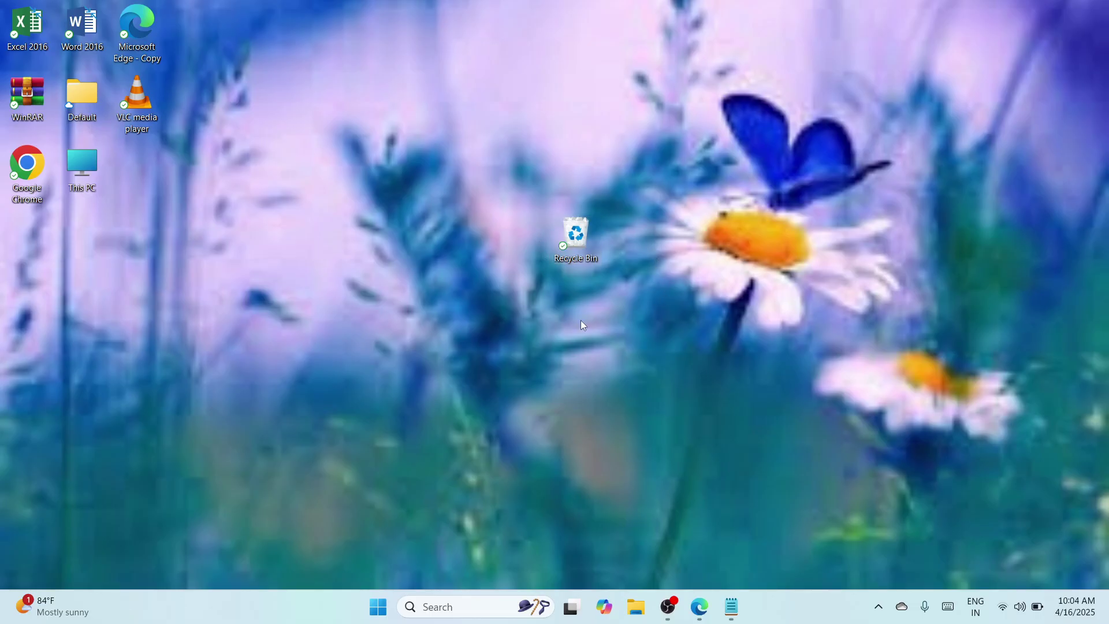
{"action": "left_click_drag", "start_coordinate": [586, 227], "coordinate": [534, 164]}
{"action": "left_click", "coordinate": [541, 247]}
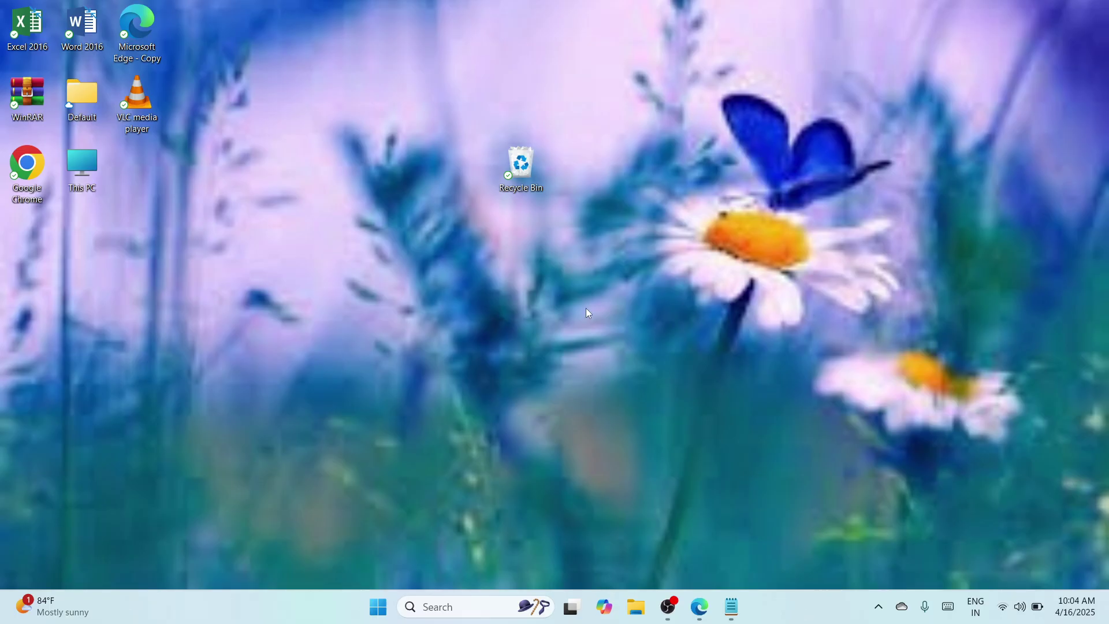
Step: Pin the desktop Recycle Bin shortcut to the taskbar
{"action": "right_click", "coordinate": [526, 166]}
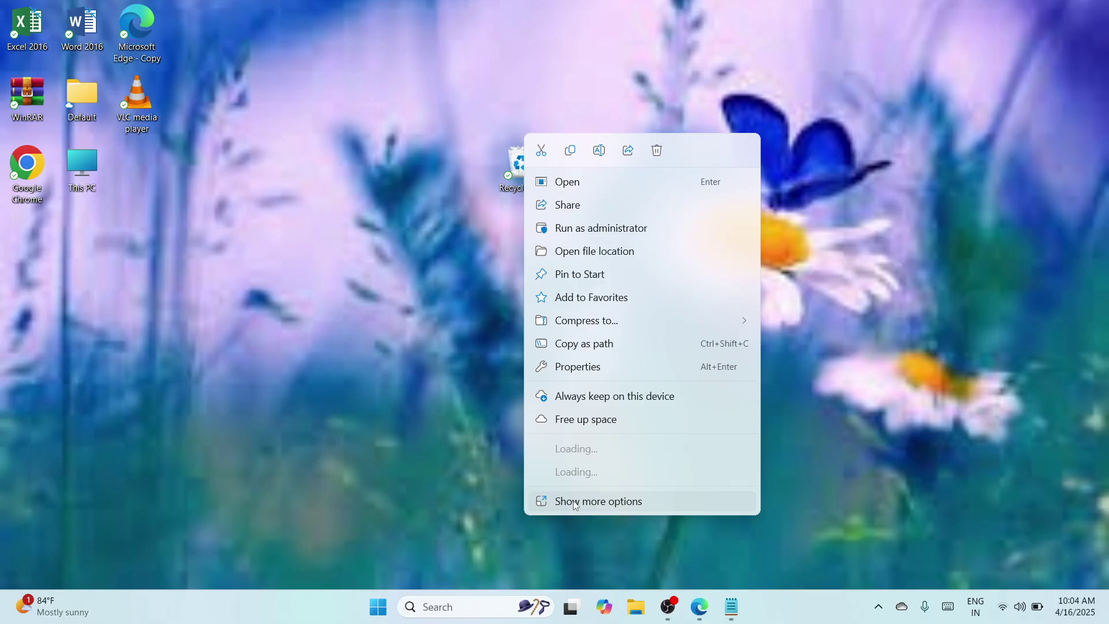
{"action": "left_click", "coordinate": [608, 502]}
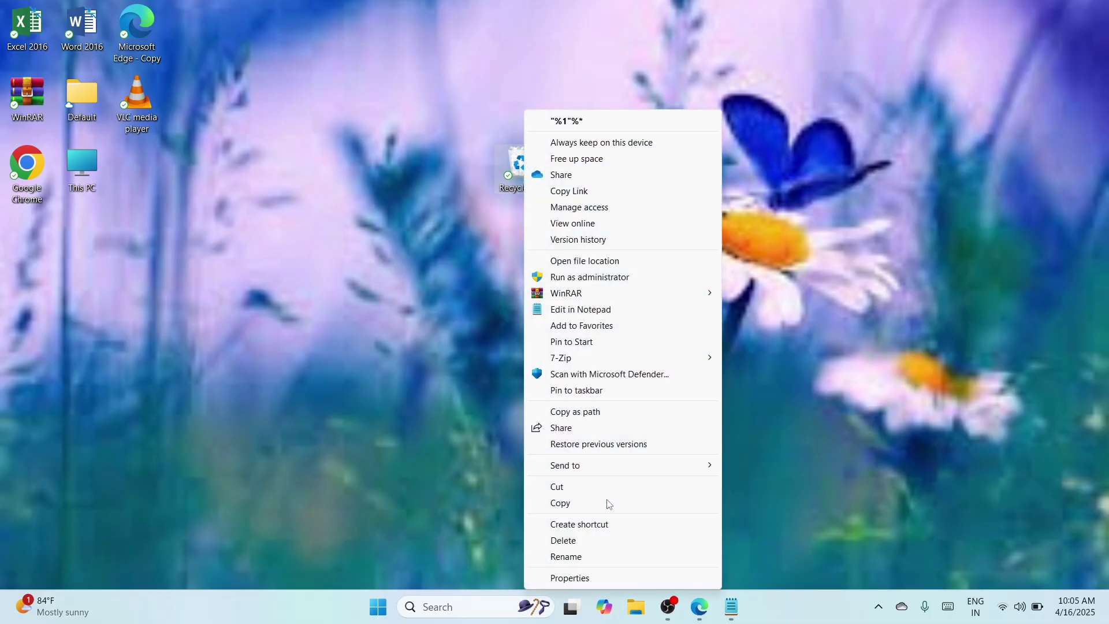
{"action": "left_click", "coordinate": [628, 391]}
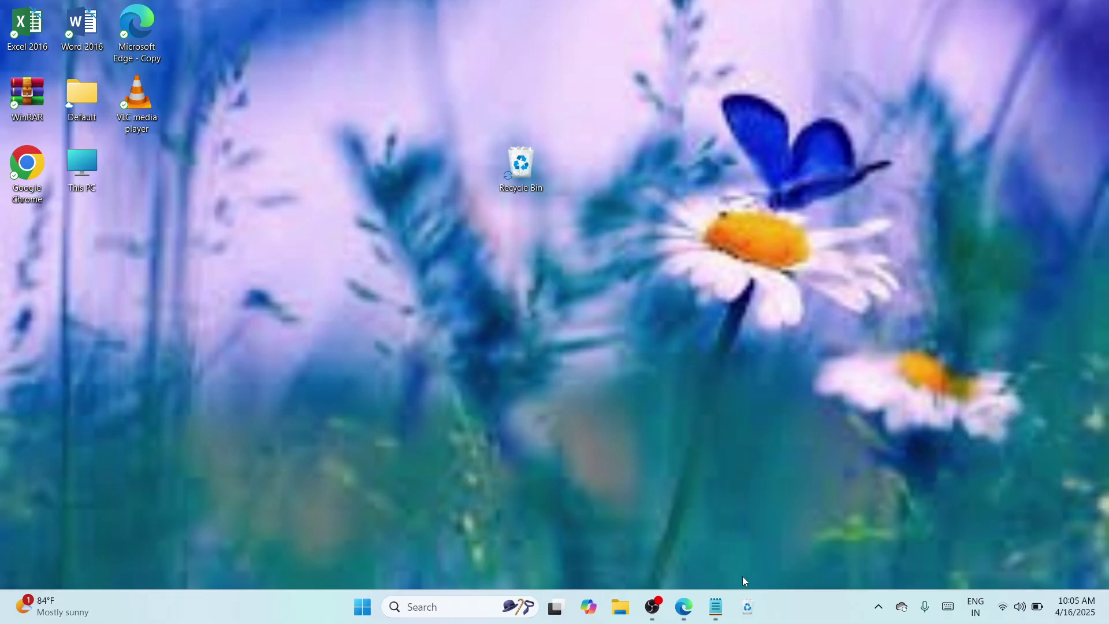
Step: Open the Recycle Bin from its pinned taskbar shortcut, check its contents, and close the window
{"action": "left_click", "coordinate": [750, 609]}
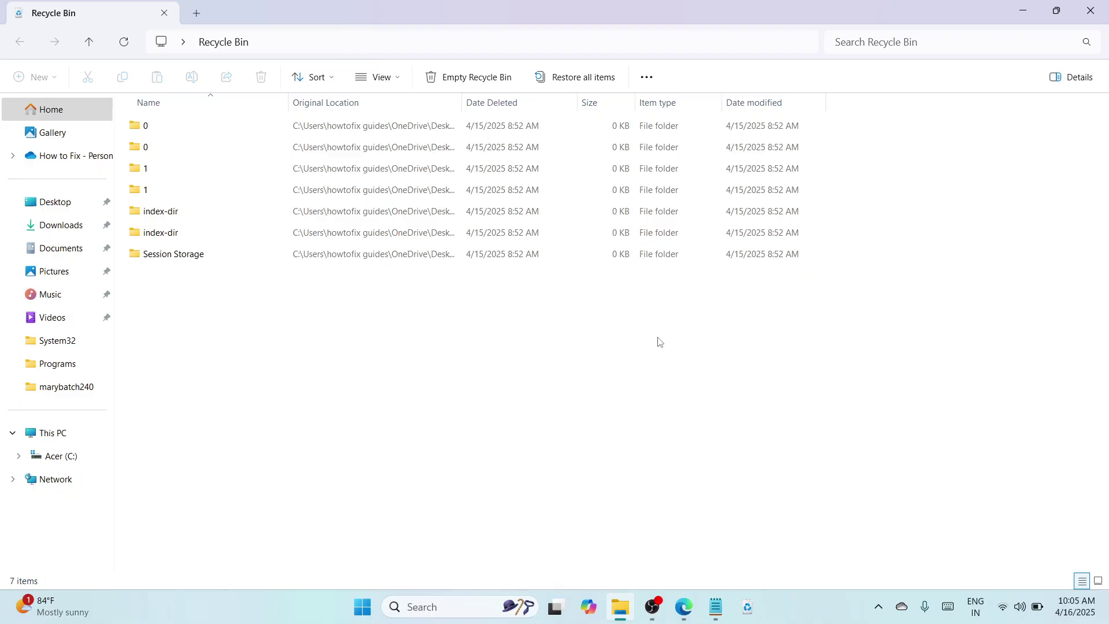
{"action": "left_click", "coordinate": [622, 261]}
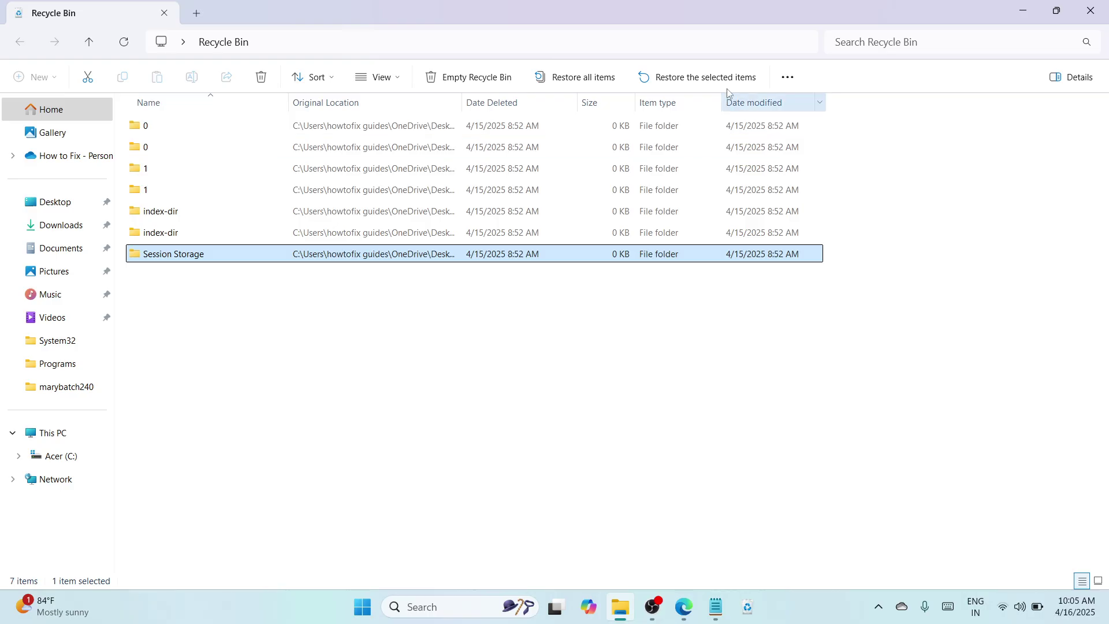
{"action": "left_click", "coordinate": [669, 394]}
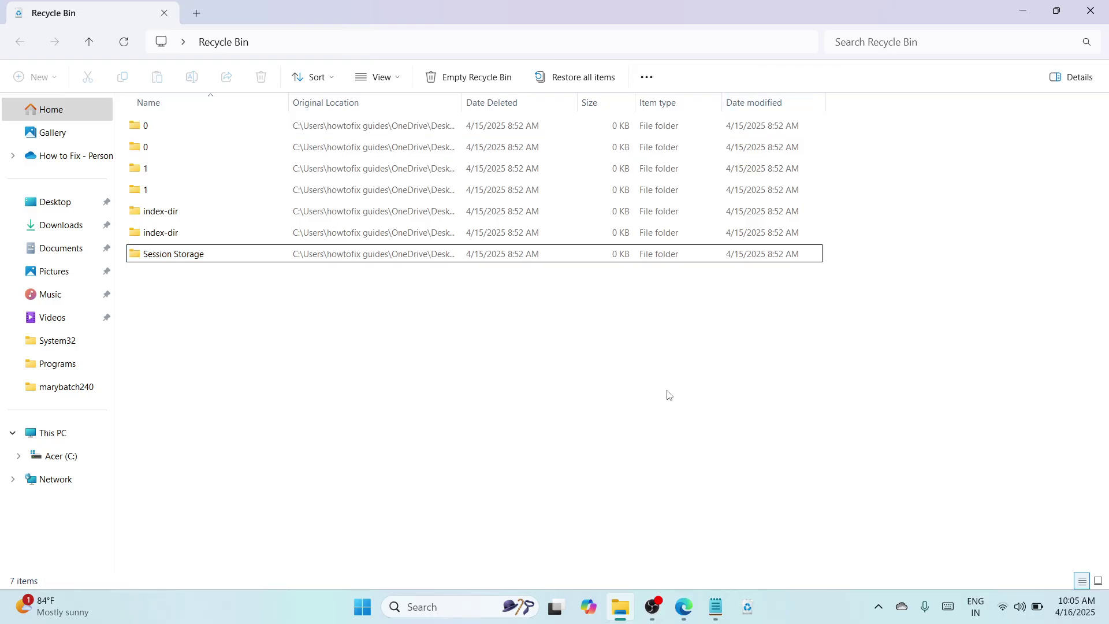
{"action": "left_click", "coordinate": [1098, 7]}
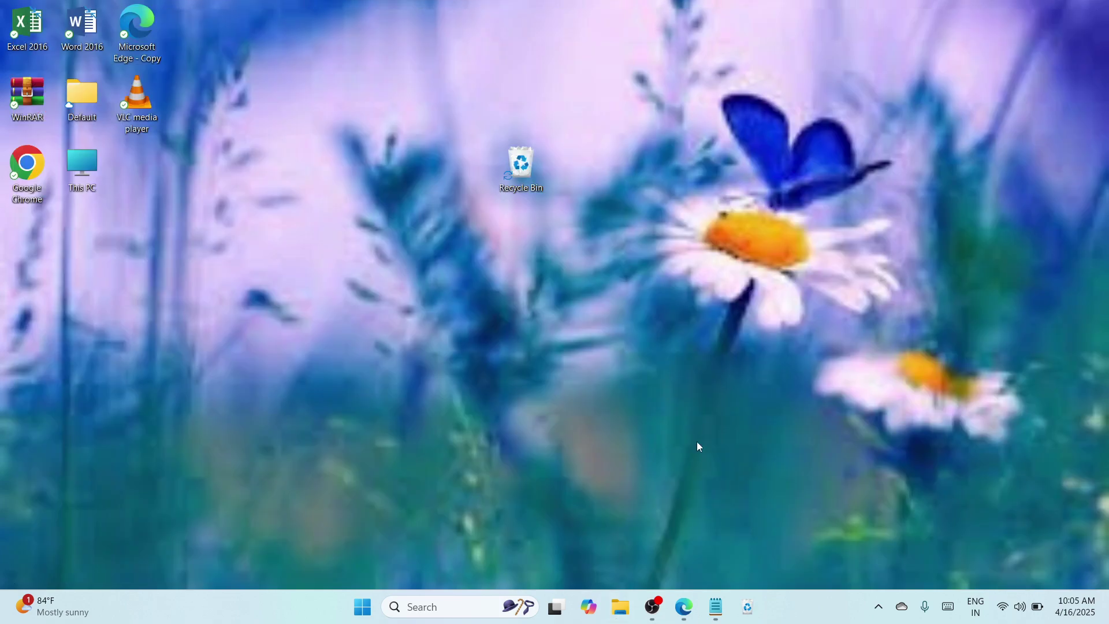
{"action": "left_click", "coordinate": [659, 610]}
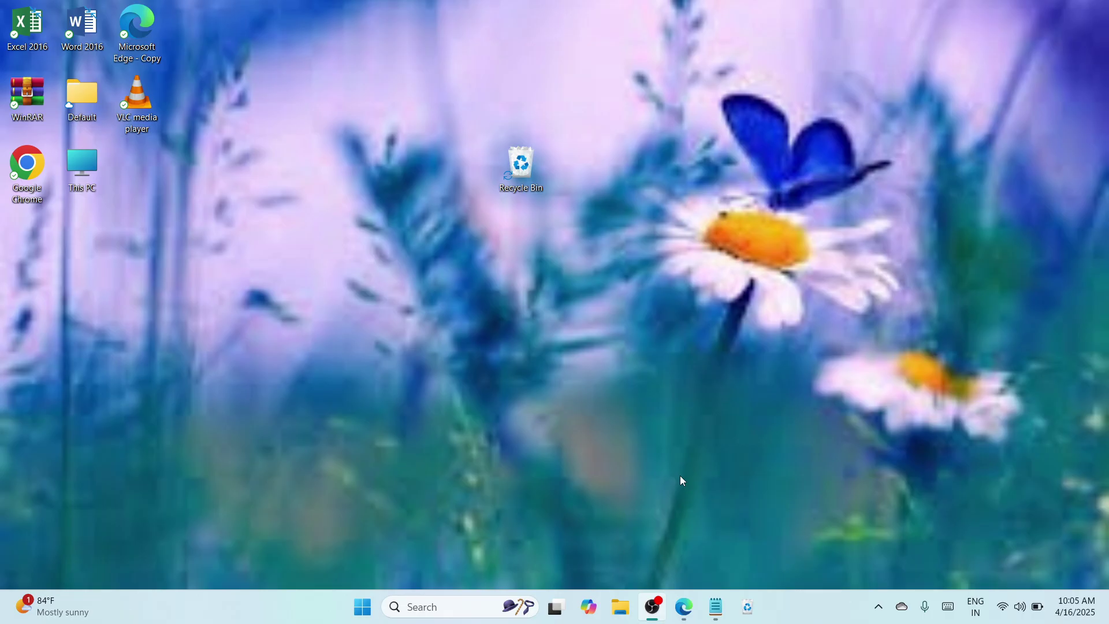